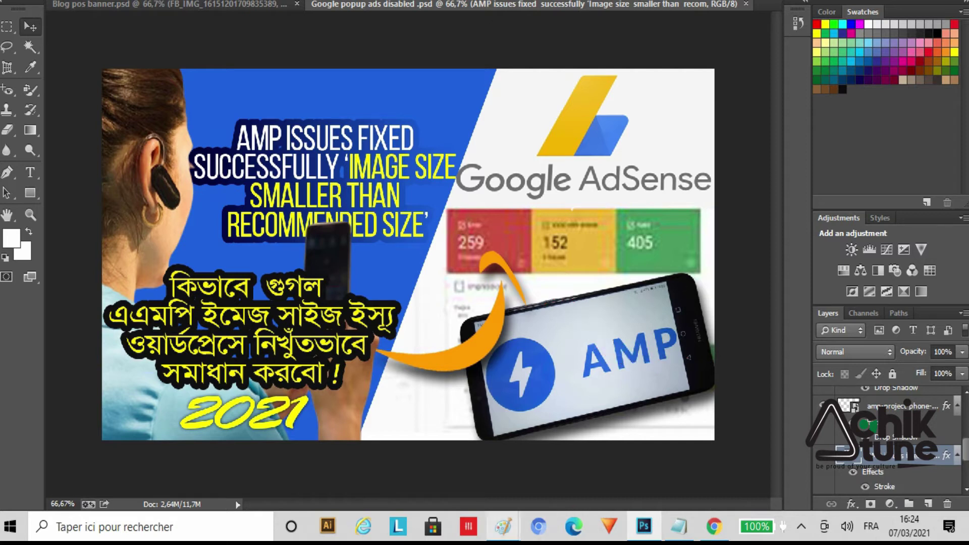
# - Switch to Paint to examine the Search Console screenshot about the AMP image size issue, and return to Photoshop
pyautogui.moveTo(503, 527)
pyautogui.click(581, 461)
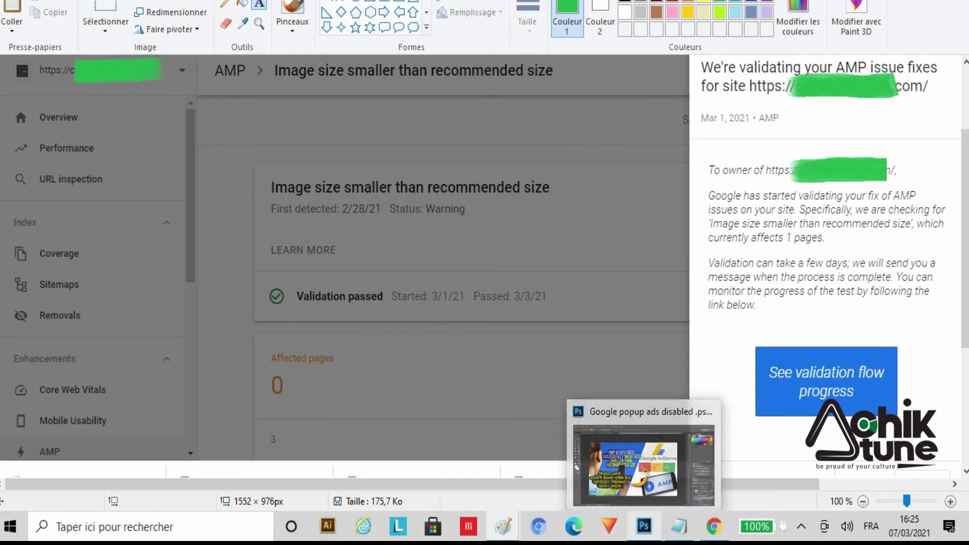
pyautogui.click(644, 526)
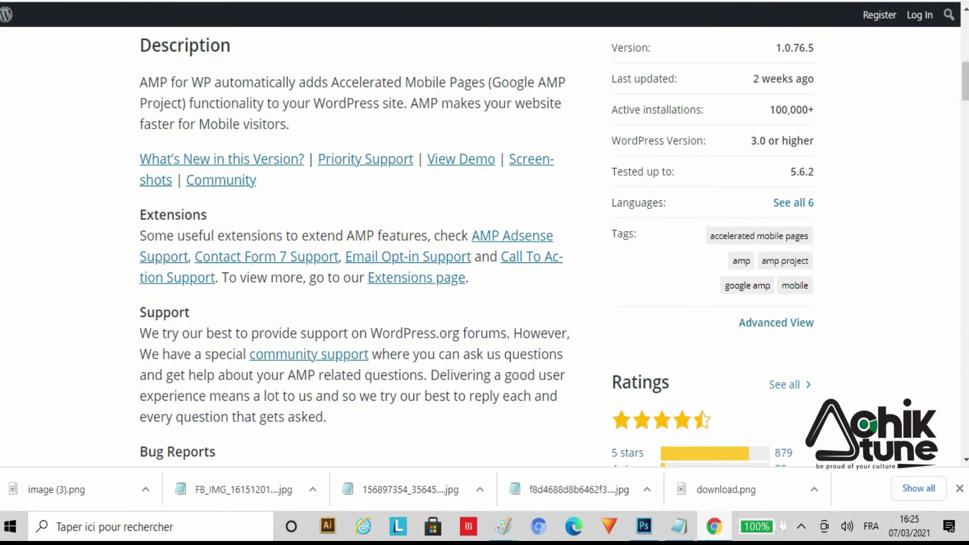
# - Switch to Chrome to read the AMP for WP plugin page, and bring up the plugin setup checklist in Notepad
pyautogui.click(714, 526)
pyautogui.scroll(-1, 485, 247)
pyautogui.scroll(3, 484, 247)
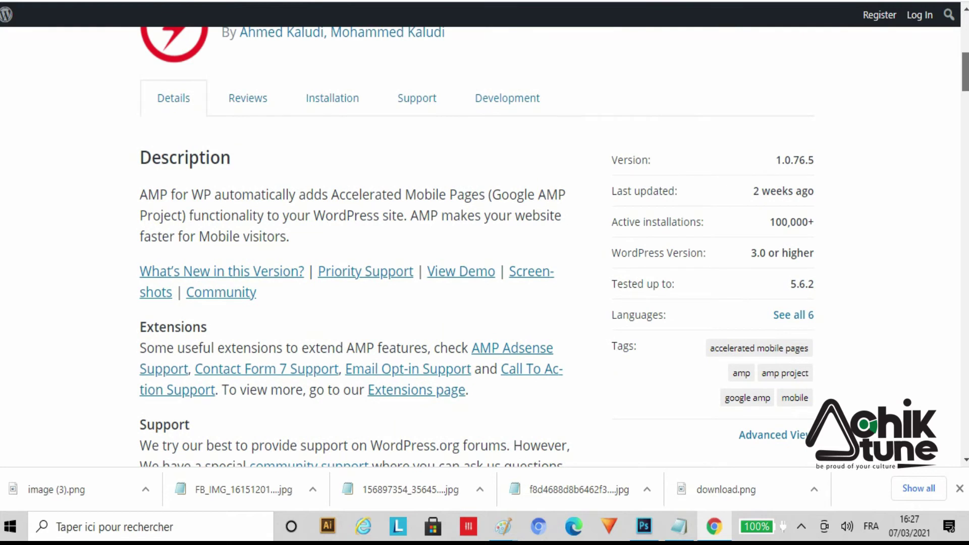
pyautogui.scroll(-3, 786, 339)
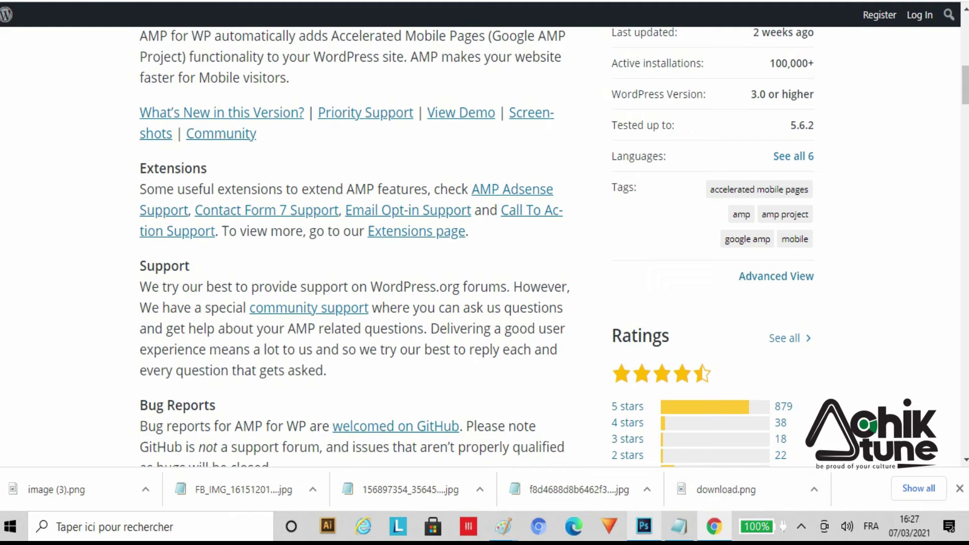
pyautogui.click(679, 527)
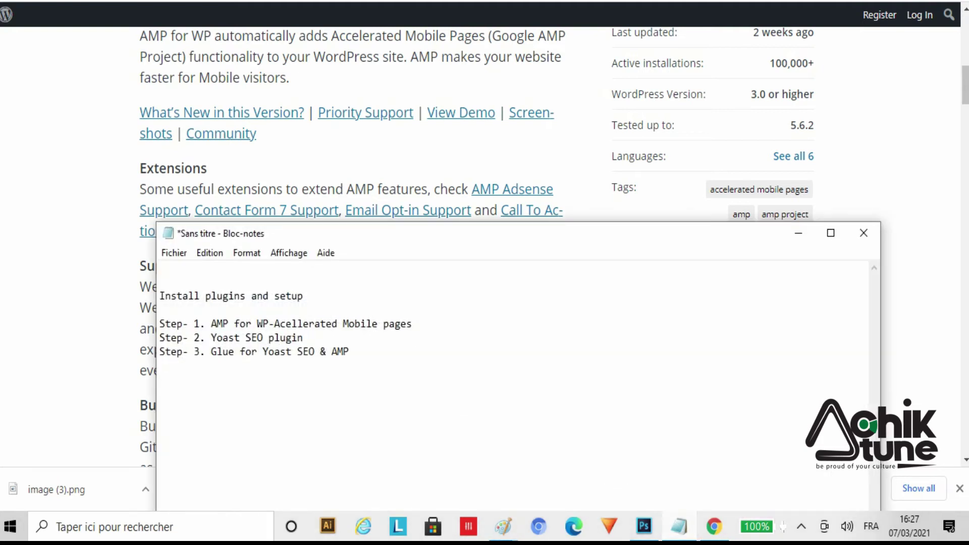
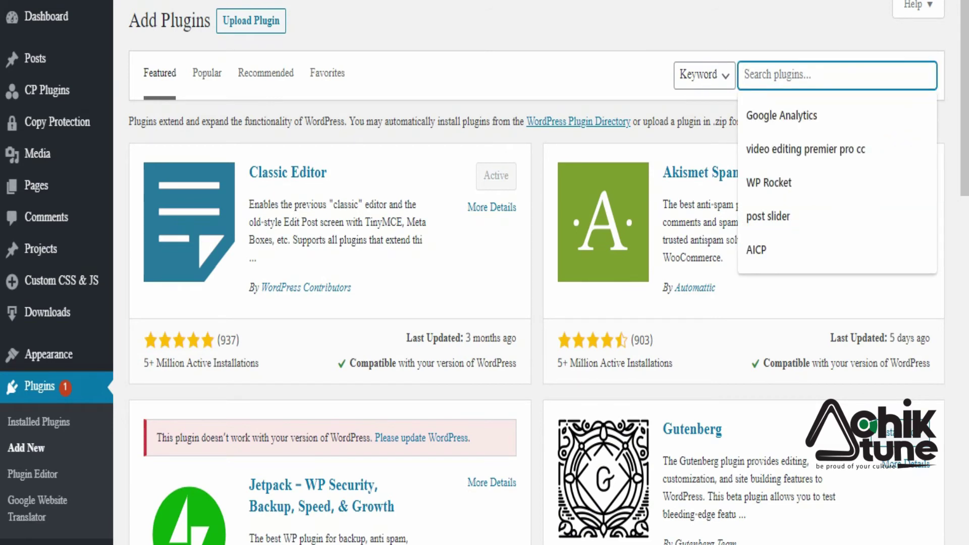
# - Search the plugin directory for "amp" and install the official AMP plugin by AMP Project Contributors
pyautogui.write('amp')
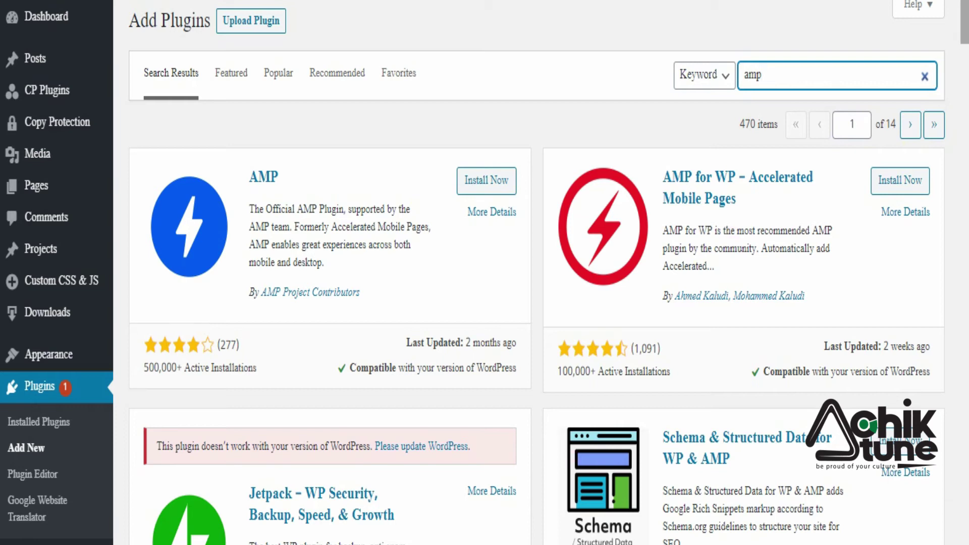
pyautogui.scroll(-2, 485, 272)
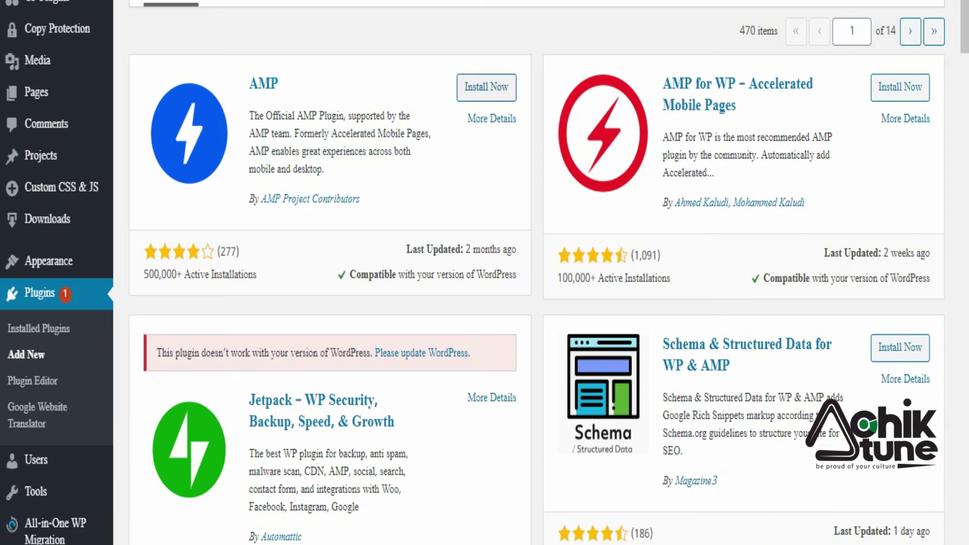
pyautogui.click(487, 87)
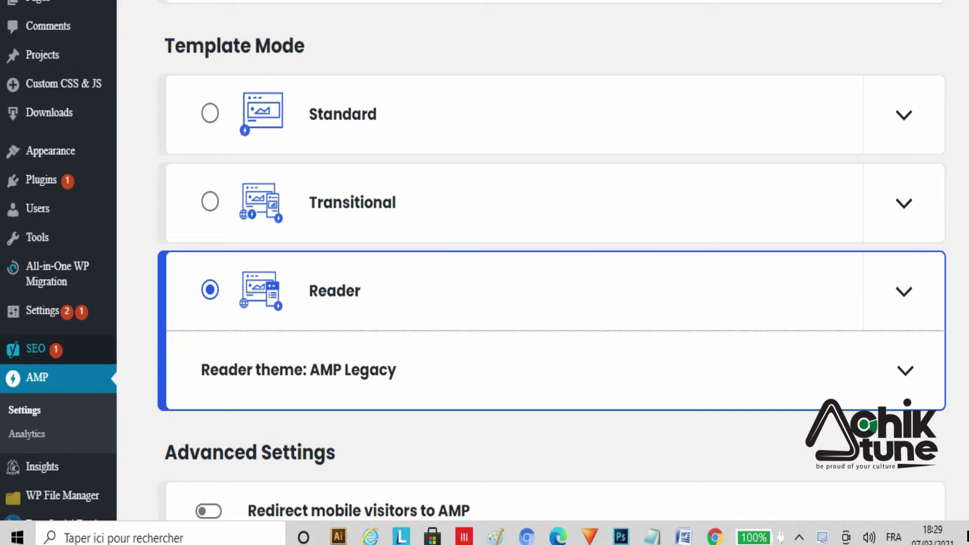
# - Open the WordPress page for adding new plugins
pyautogui.moveTo(36, 349)
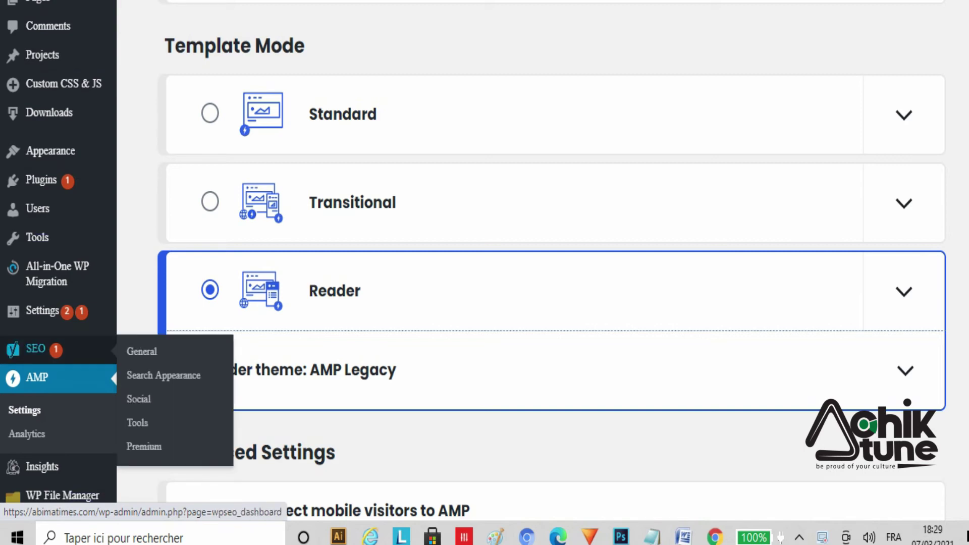
pyautogui.moveTo(50, 151)
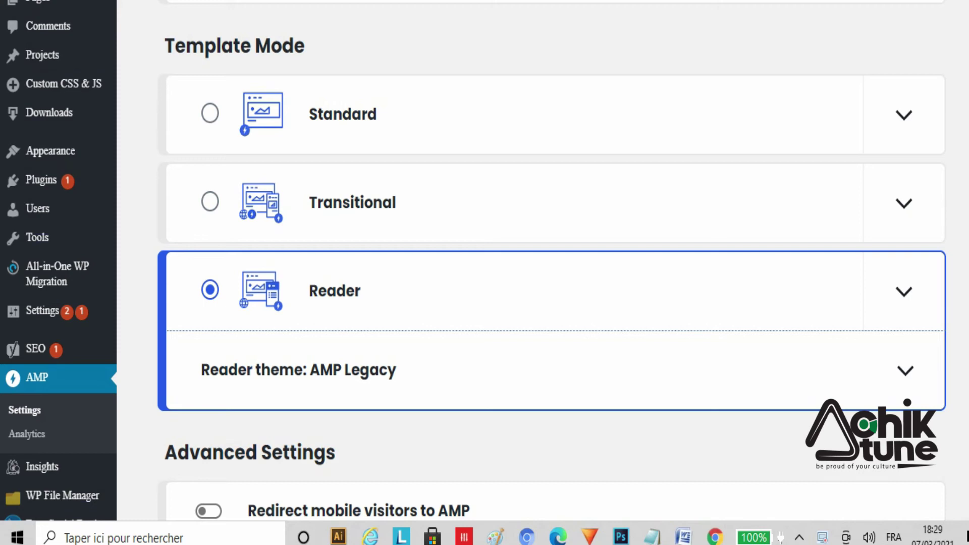
pyautogui.moveTo(40, 180)
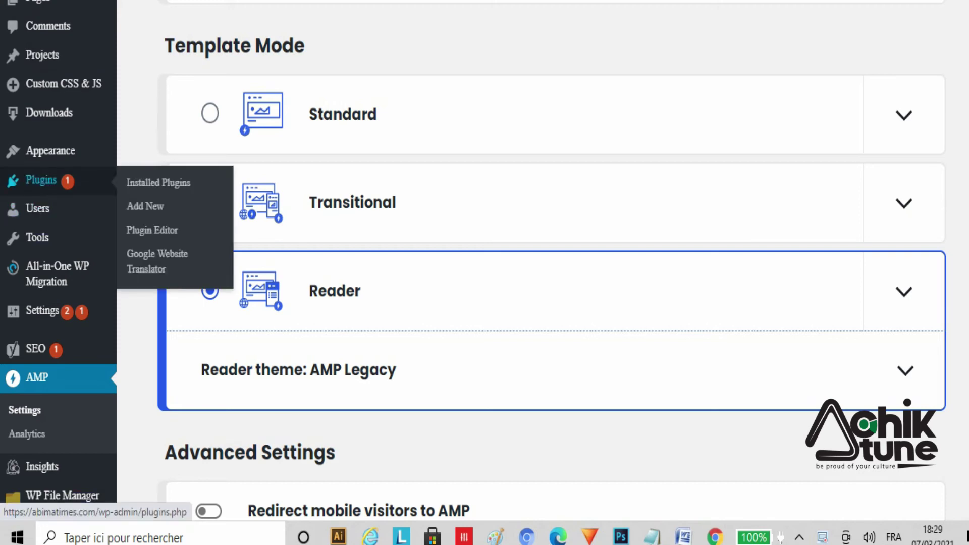
pyautogui.click(145, 206)
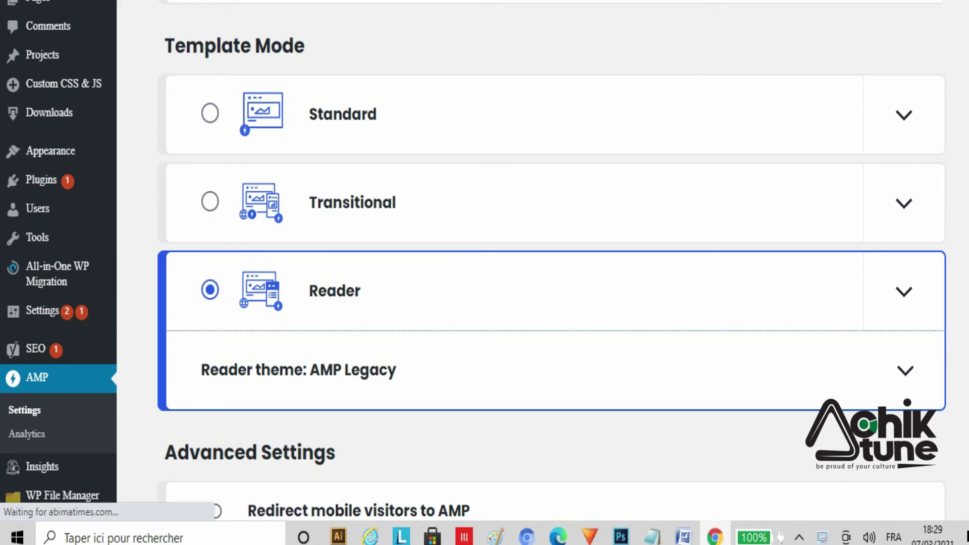
# - Highlight "Yoast SEO plugin" in step 2 of the Notepad checklist and return to the Add Plugins page in Chrome
pyautogui.click(652, 536)
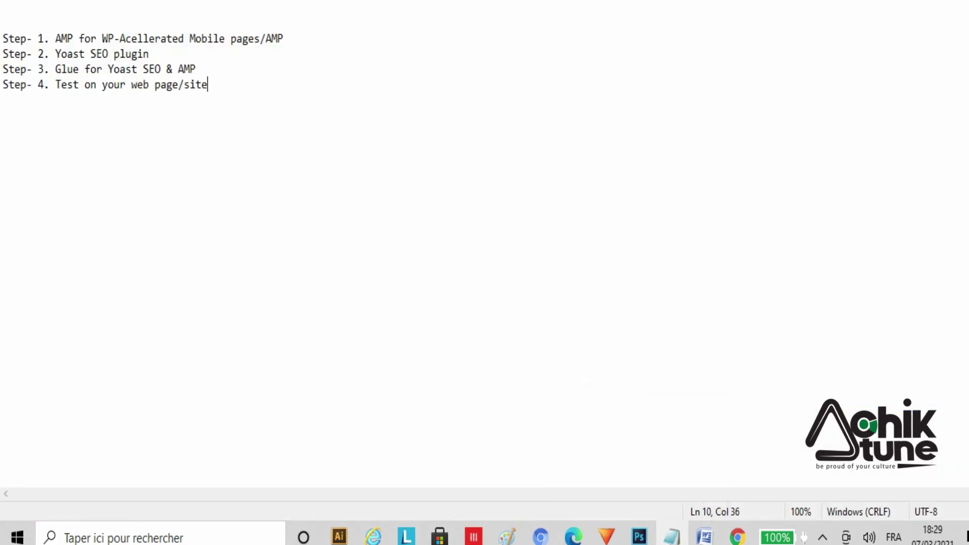
pyautogui.moveTo(149, 53); pyautogui.dragTo(55, 53)
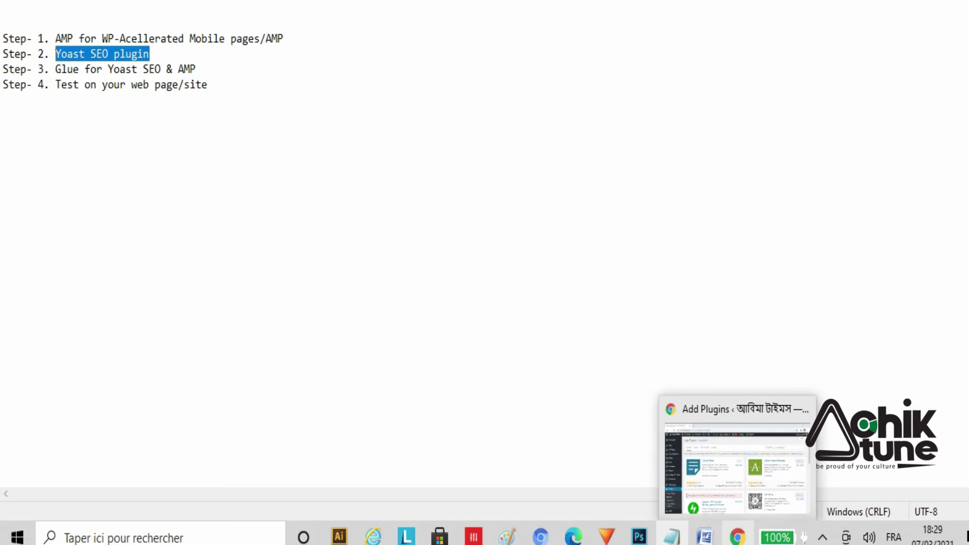
pyautogui.click(737, 537)
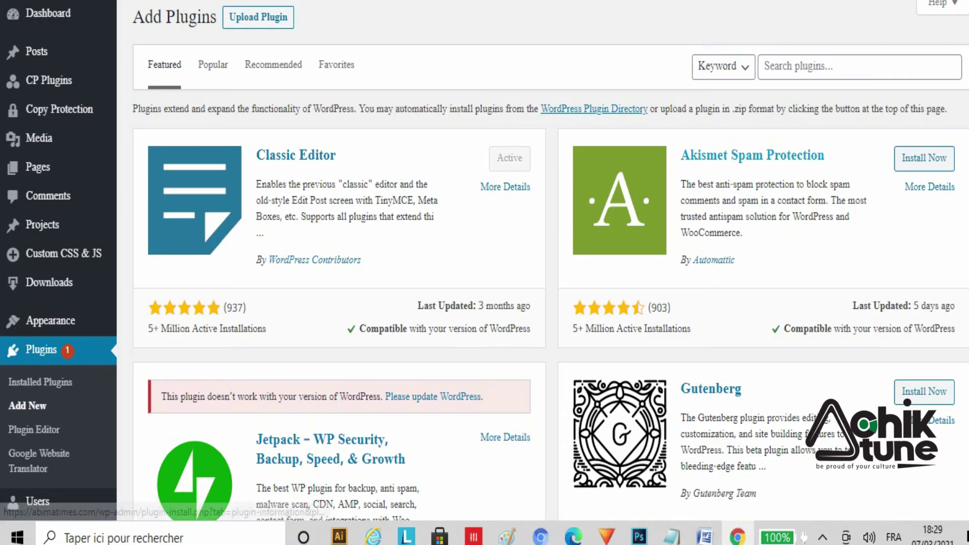
# - Search the plugin directory for "yoast seo"
pyautogui.click(859, 66)
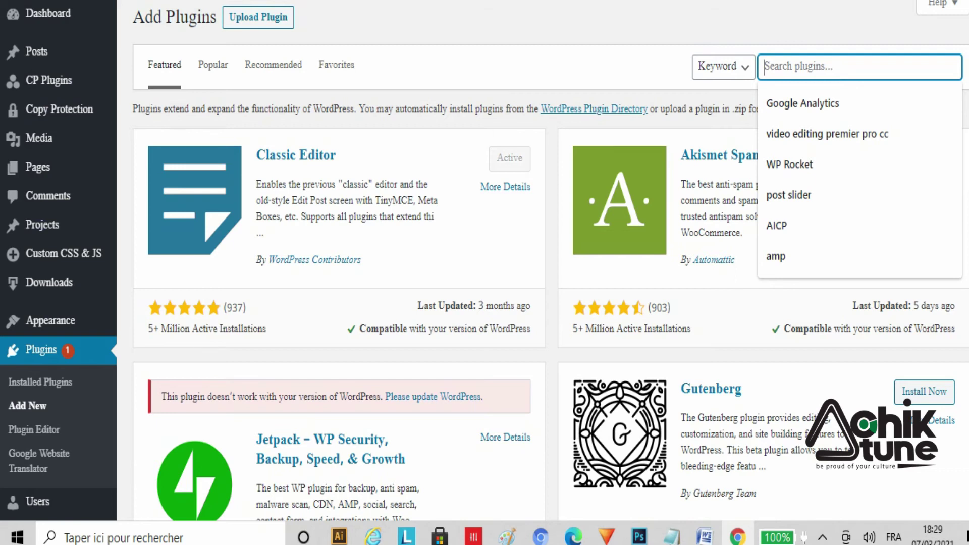
pyautogui.write('ya')
pyautogui.press('BackSpace')
pyautogui.write('oa')
pyautogui.write('st s')
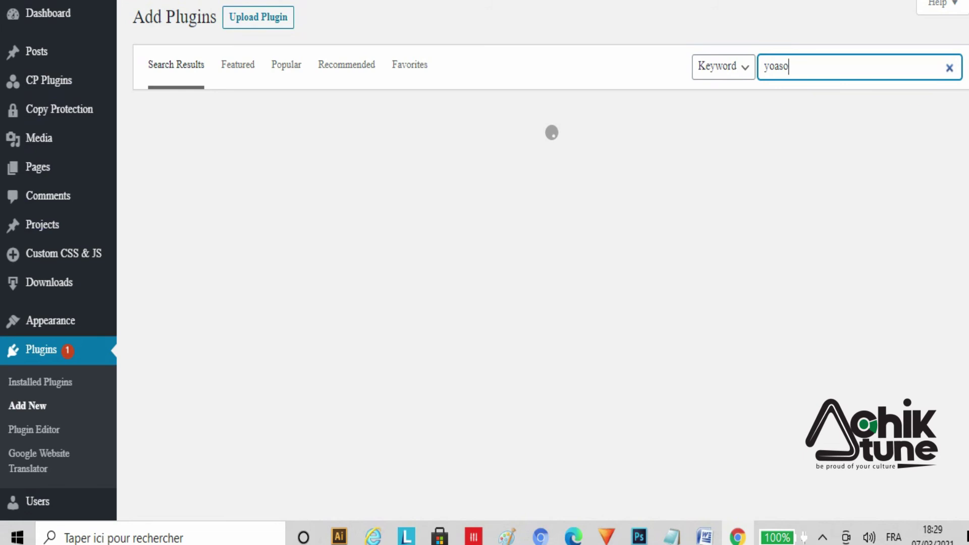
pyautogui.write('eo')
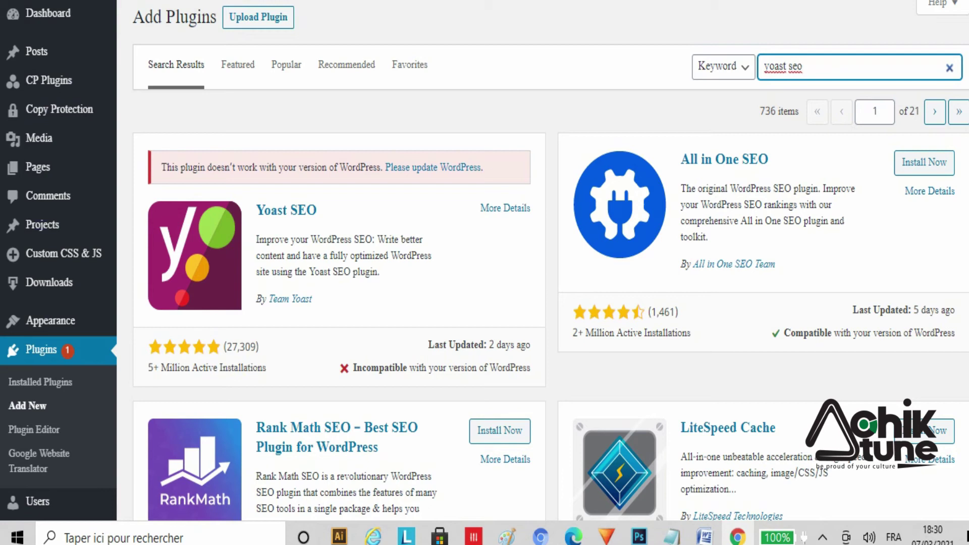
# - Find Glue for Yoast SEO & AMP among the search results, then install and activate it
pyautogui.scroll(-8, 485, 260)
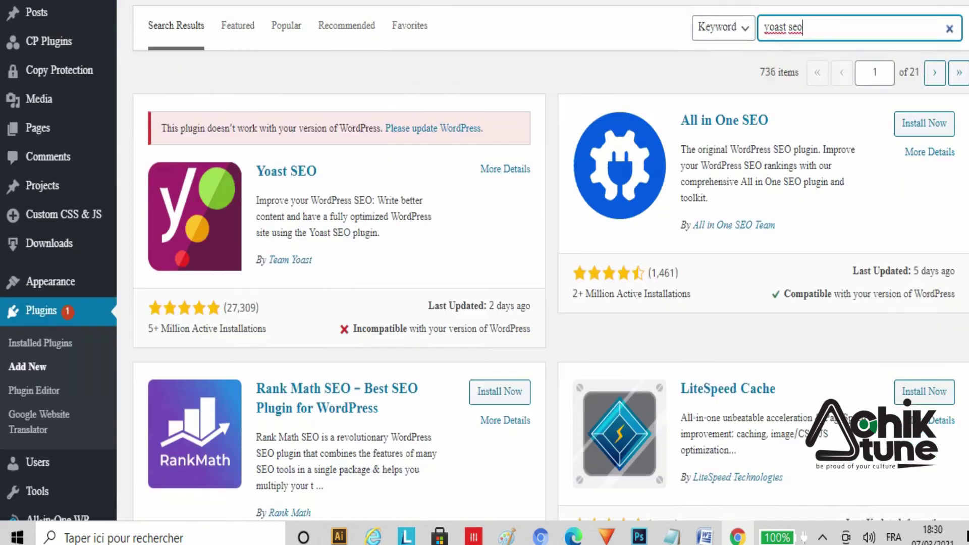
pyautogui.scroll(-2, 552, 261)
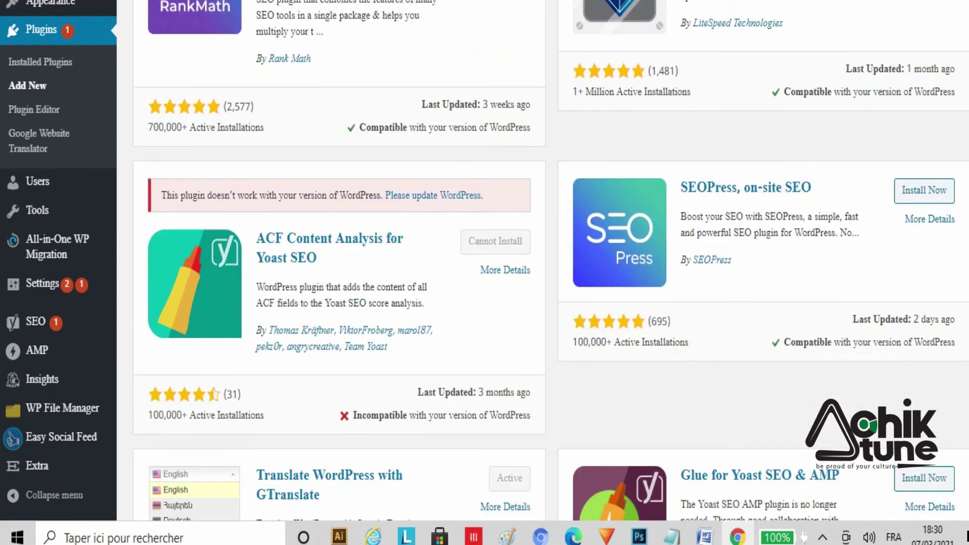
pyautogui.scroll(-5, 552, 261)
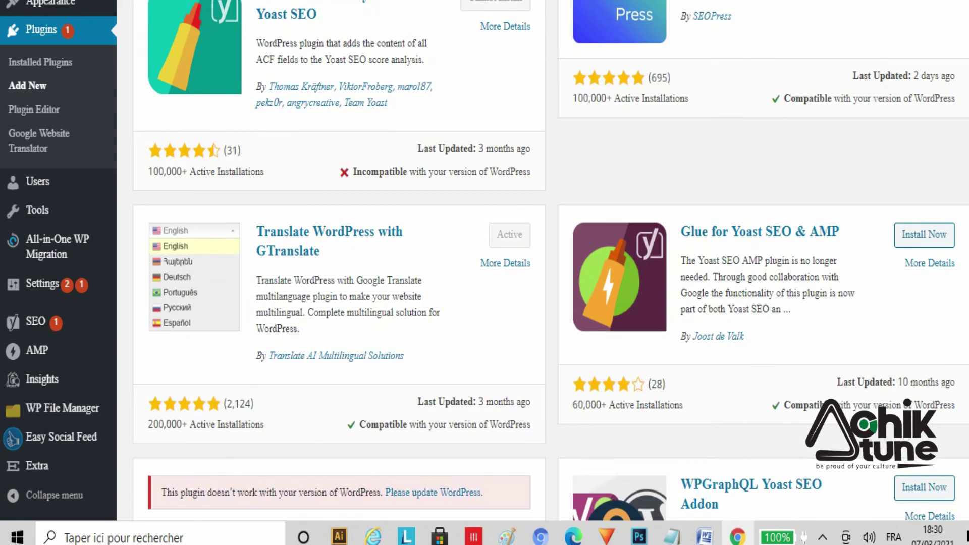
pyautogui.scroll(9, 485, 260)
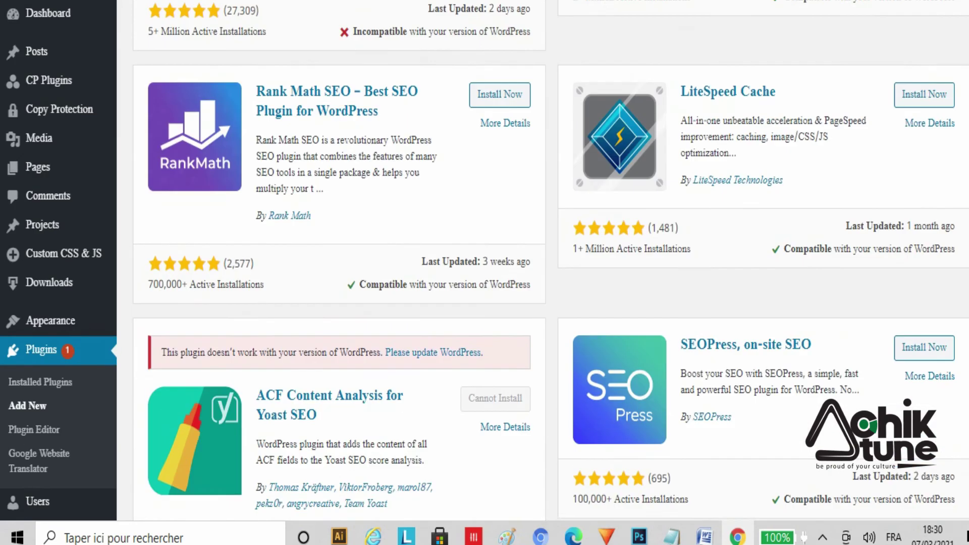
pyautogui.scroll(-8, 485, 260)
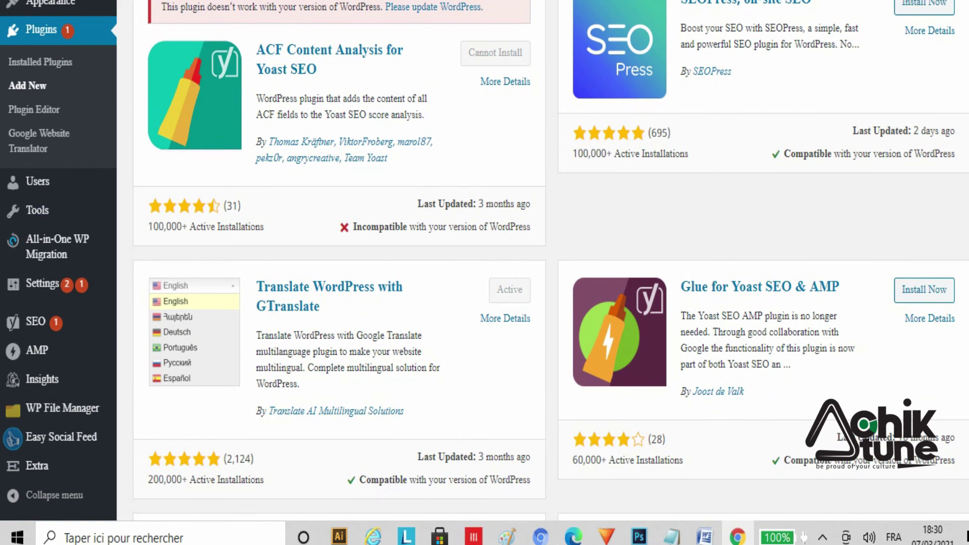
pyautogui.scroll(-1, 552, 260)
pyautogui.click(672, 536)
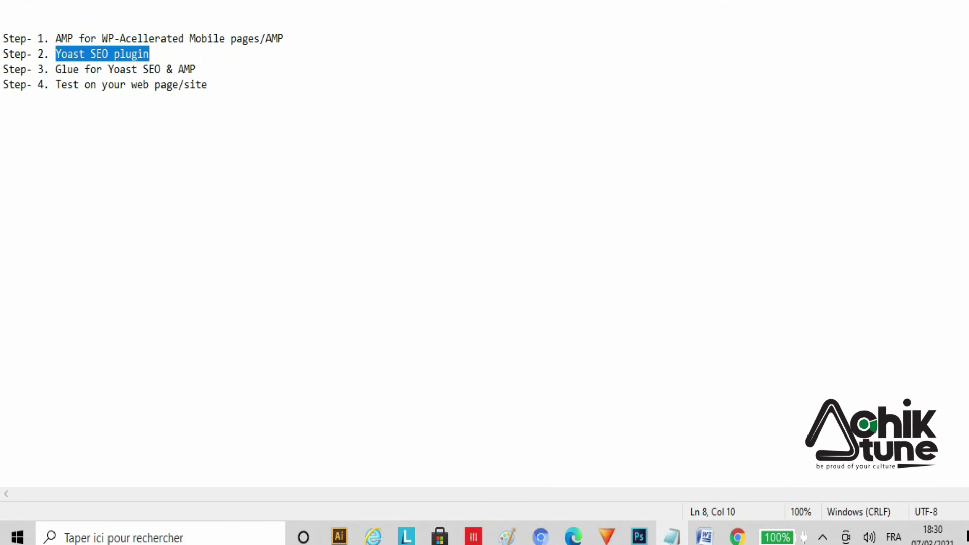
pyautogui.click(738, 536)
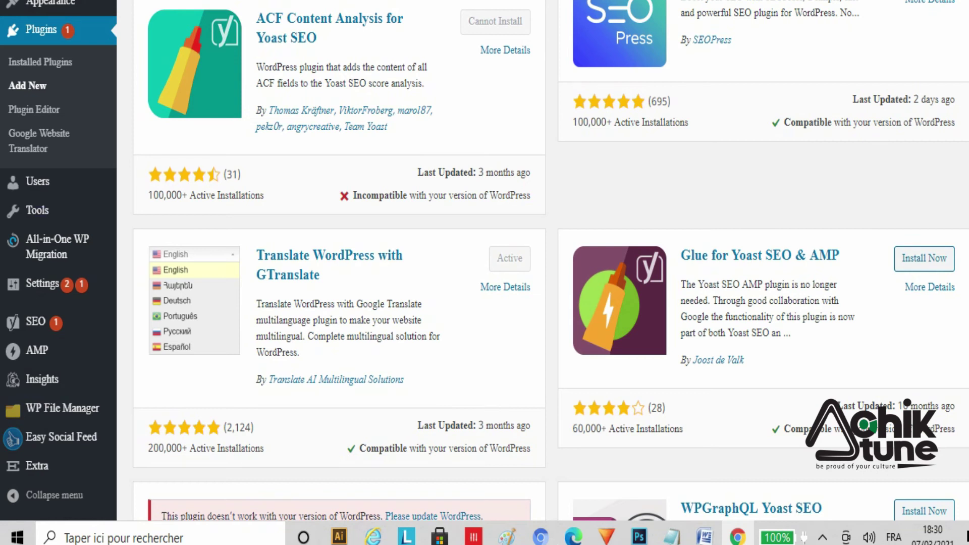
pyautogui.click(925, 258)
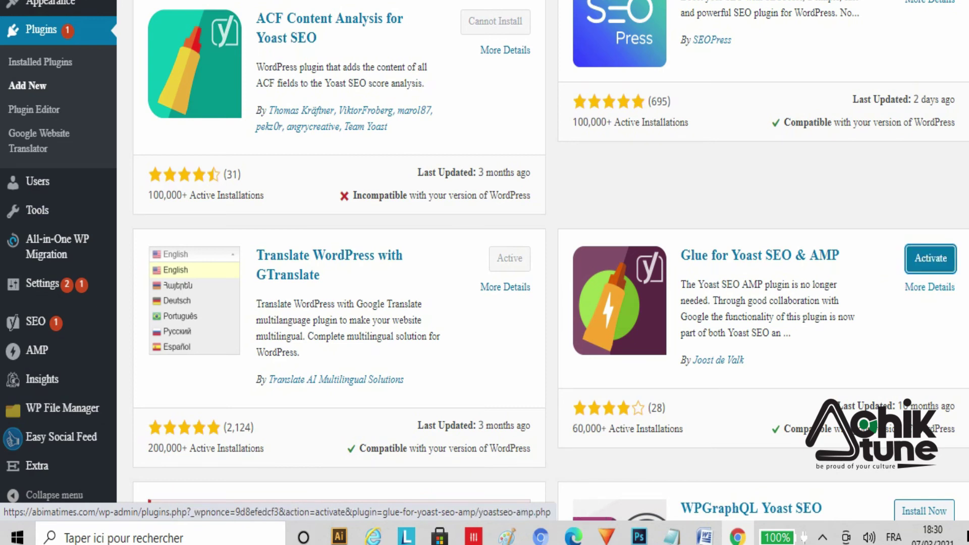
pyautogui.click(930, 259)
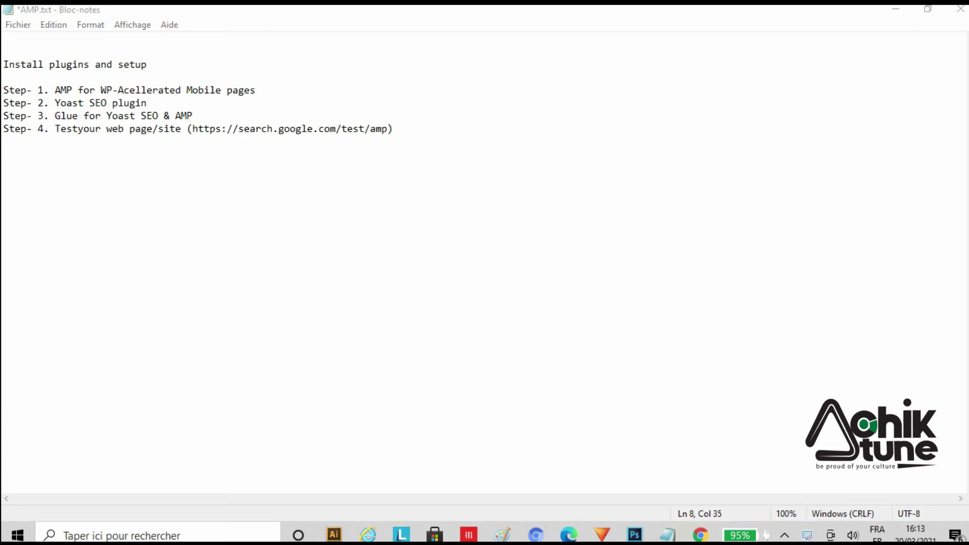
# - Review steps 1 to 3 of the Notepad checklist, highlighting the AMP, Yoast SEO and Glue for Yoast SEO & AMP plugin names
pyautogui.click(256, 90)
pyautogui.moveTo(256, 89); pyautogui.dragTo(50, 90)
pyautogui.click(44, 90)
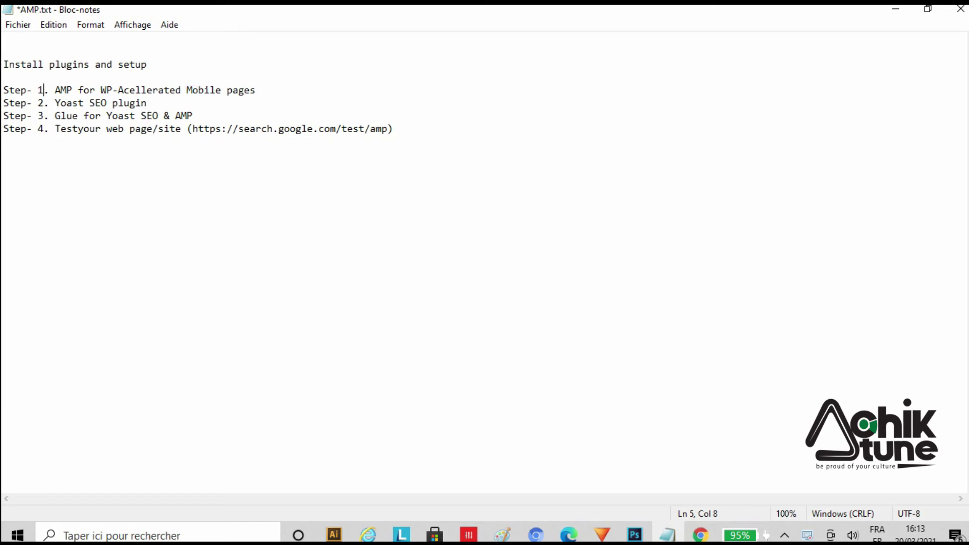
pyautogui.moveTo(147, 103); pyautogui.dragTo(55, 103)
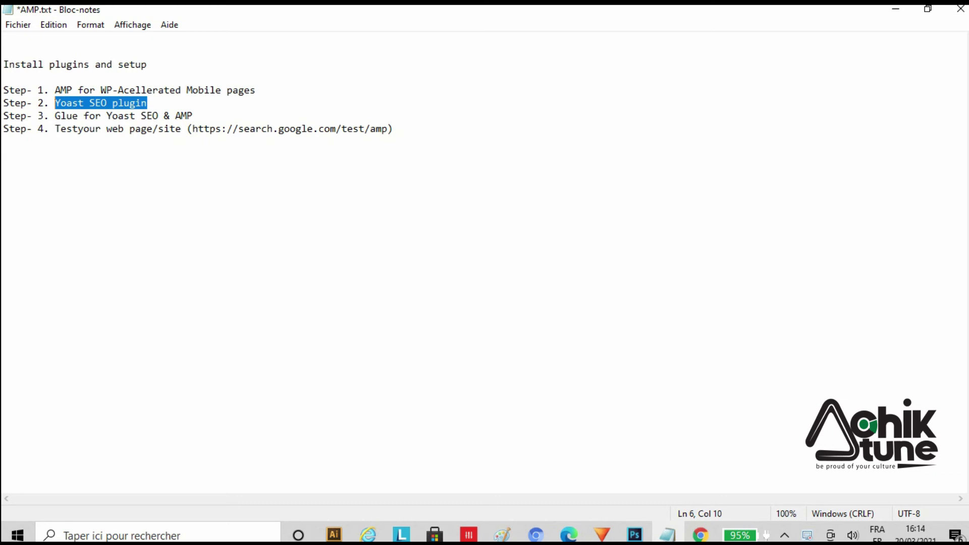
pyautogui.moveTo(192, 116); pyautogui.dragTo(61, 116)
pyautogui.moveTo(4, 129); pyautogui.dragTo(55, 129)
pyautogui.moveTo(193, 115); pyautogui.dragTo(55, 115)
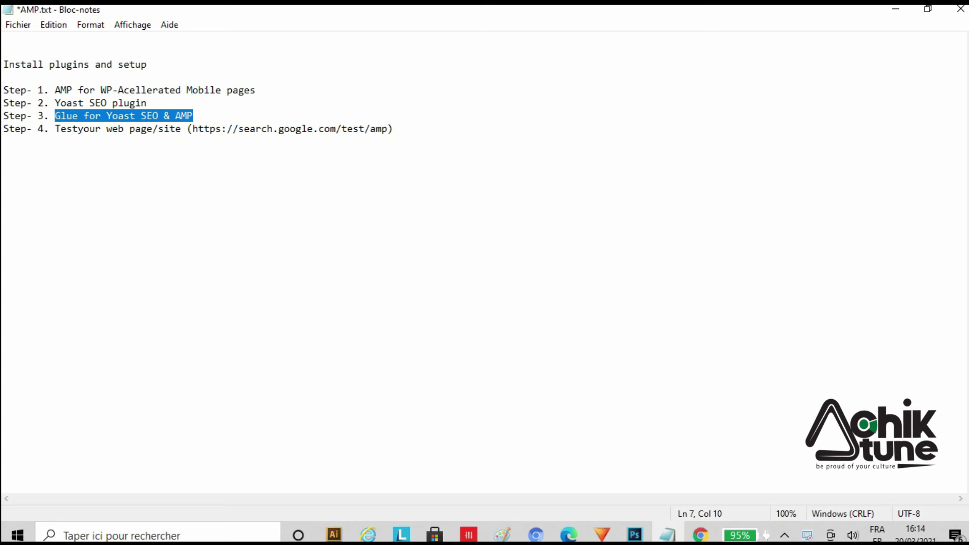
pyautogui.click(193, 116)
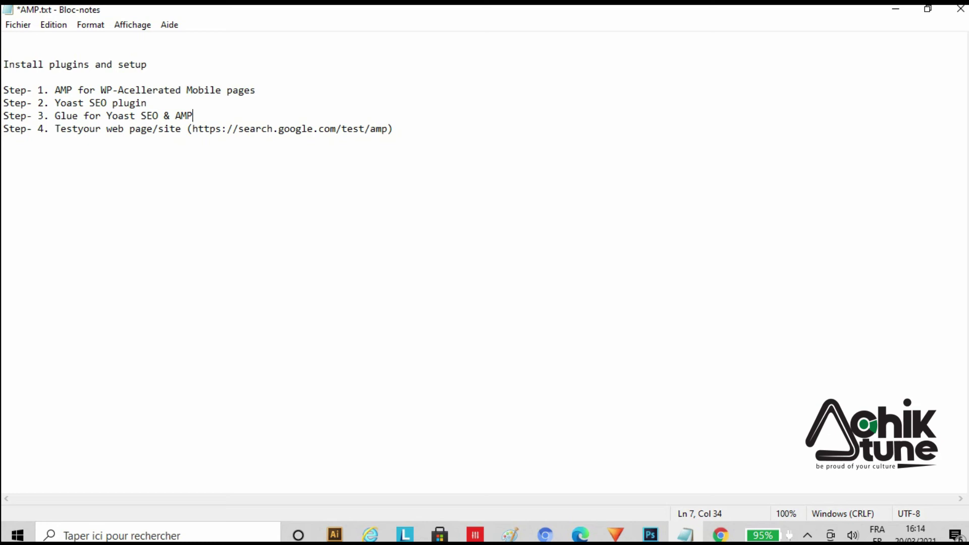
pyautogui.moveTo(393, 128); pyautogui.dragTo(55, 128)
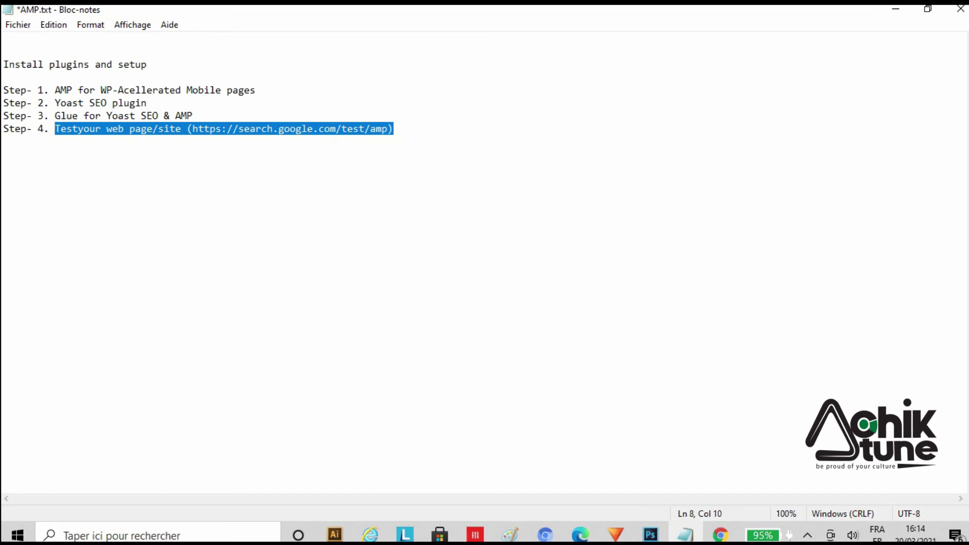
pyautogui.click(194, 116)
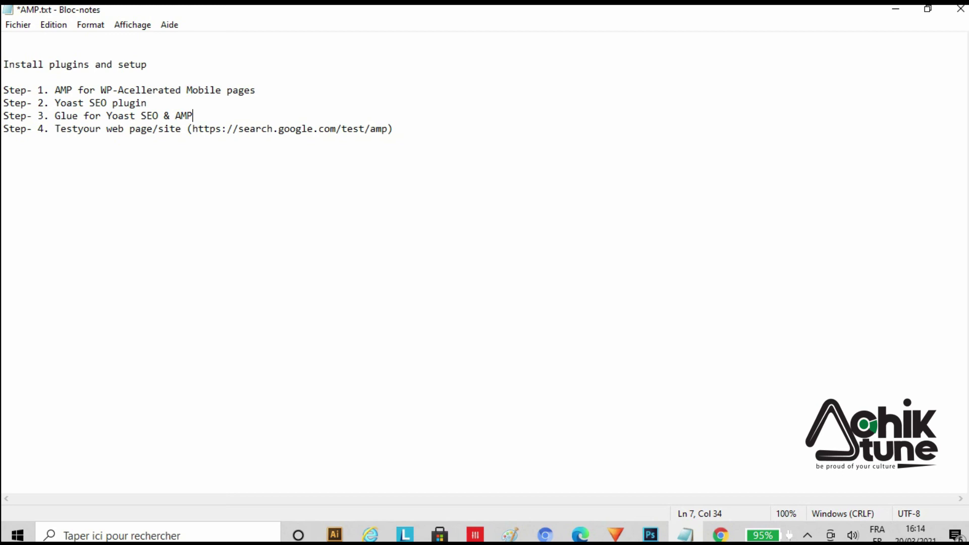
pyautogui.moveTo(393, 129); pyautogui.dragTo(55, 129)
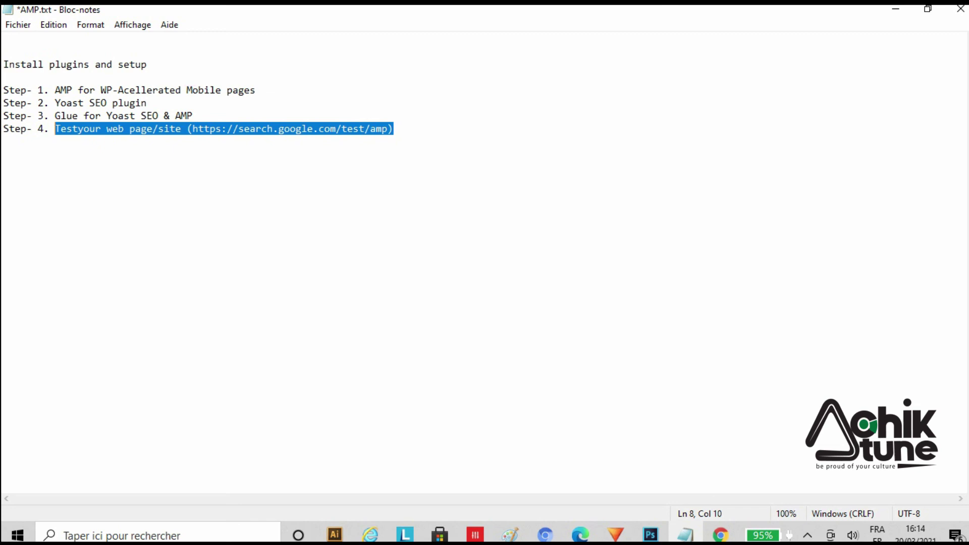
pyautogui.moveTo(193, 116); pyautogui.dragTo(55, 116)
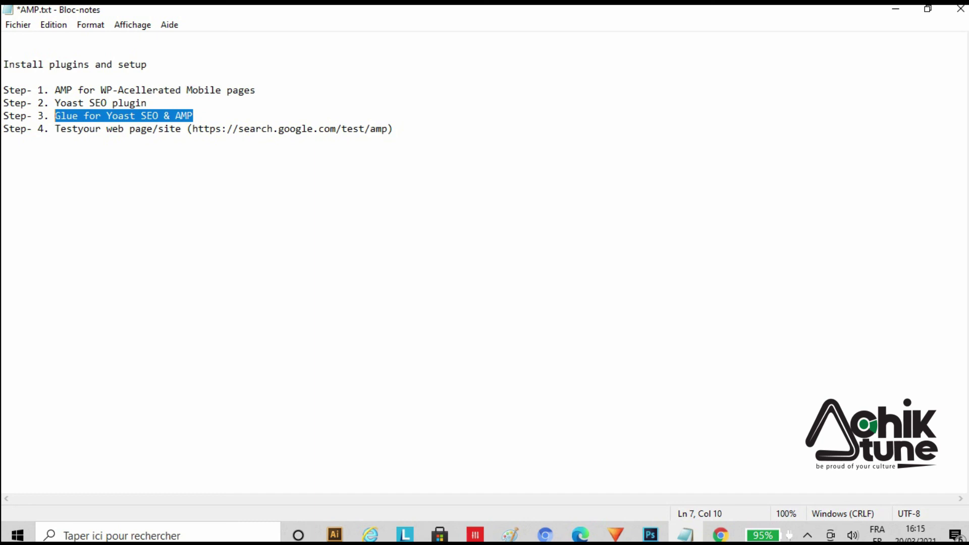
pyautogui.hotkey('alt', 'Tab')
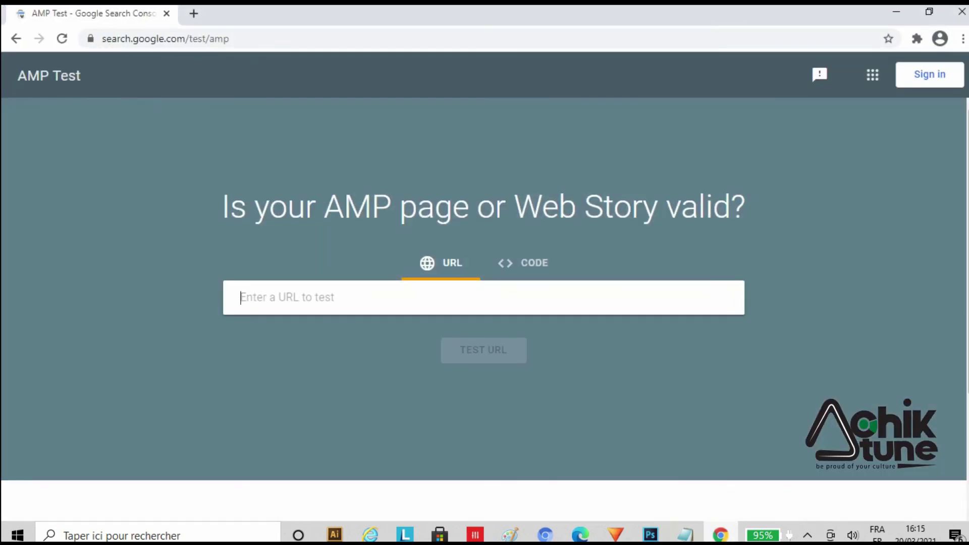